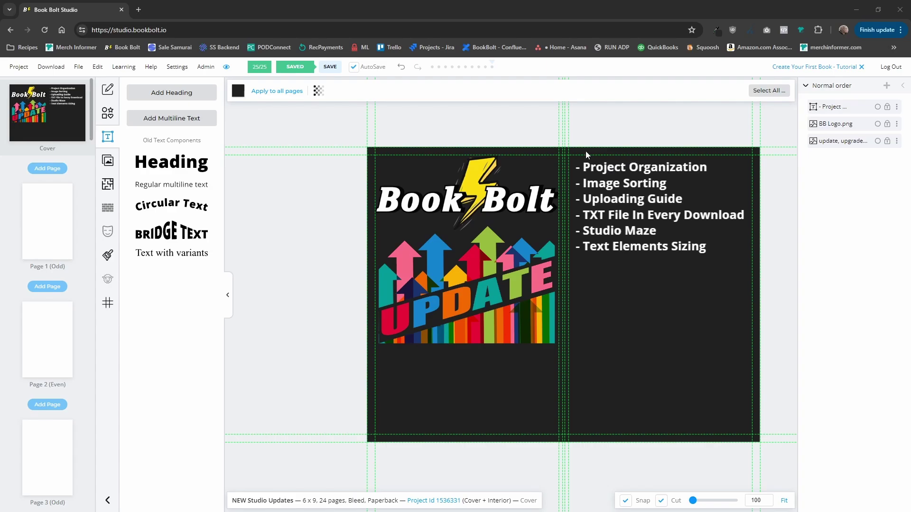
Open My Projects, check the Trash Bin, then list All Projects (84)
{"action": "left_click", "coordinate": [14, 70]}
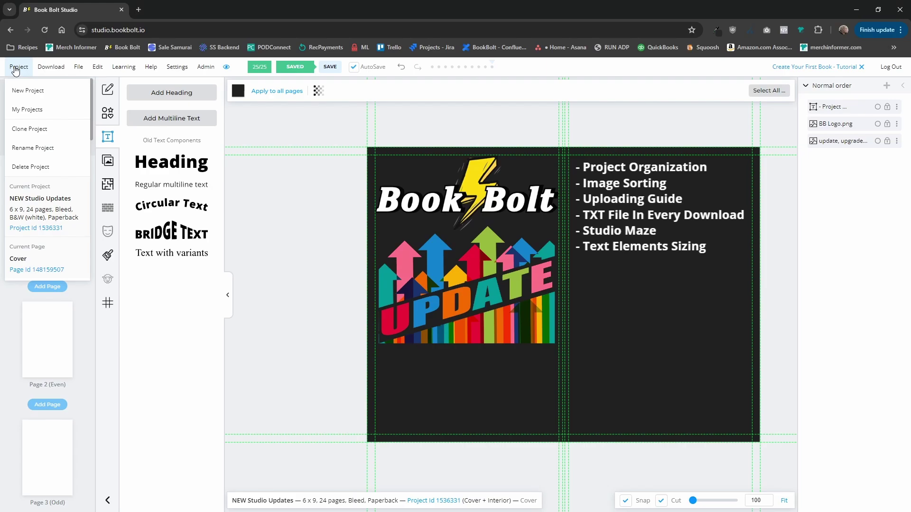
{"action": "left_click", "coordinate": [35, 111]}
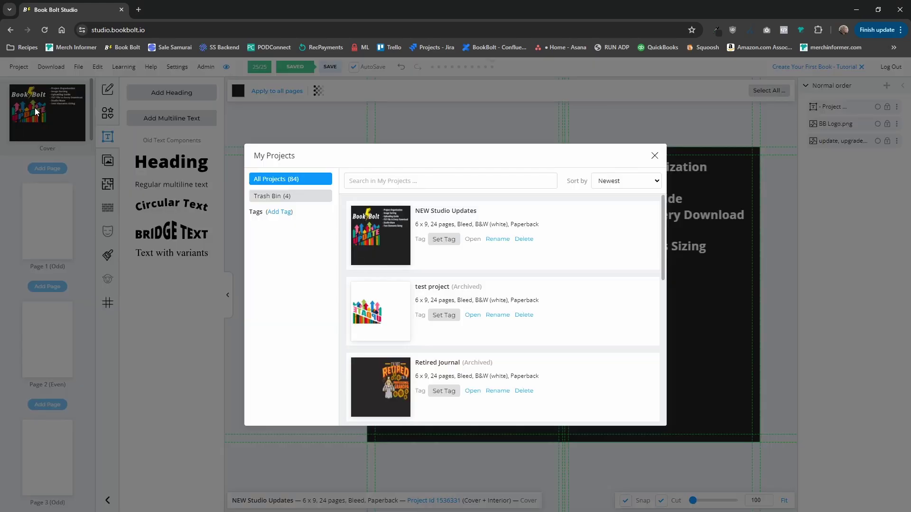
{"action": "left_click", "coordinate": [284, 198]}
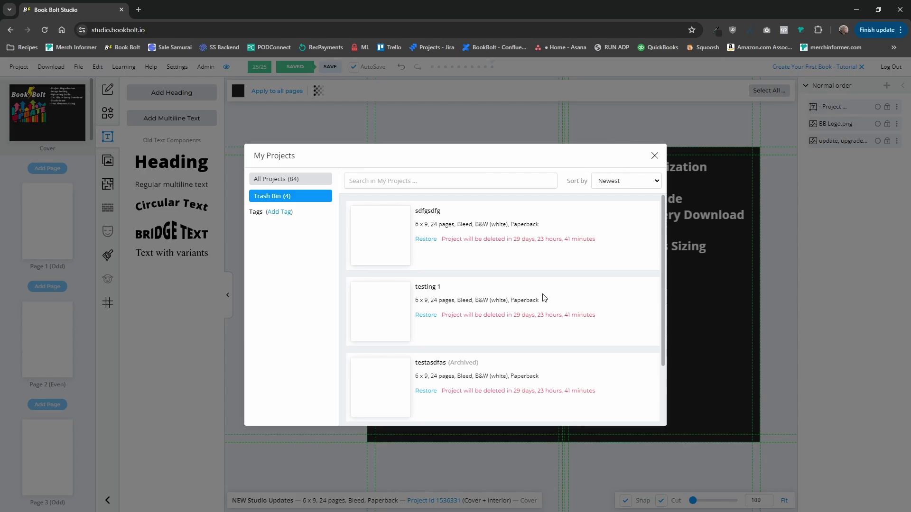
{"action": "left_click", "coordinate": [279, 180]}
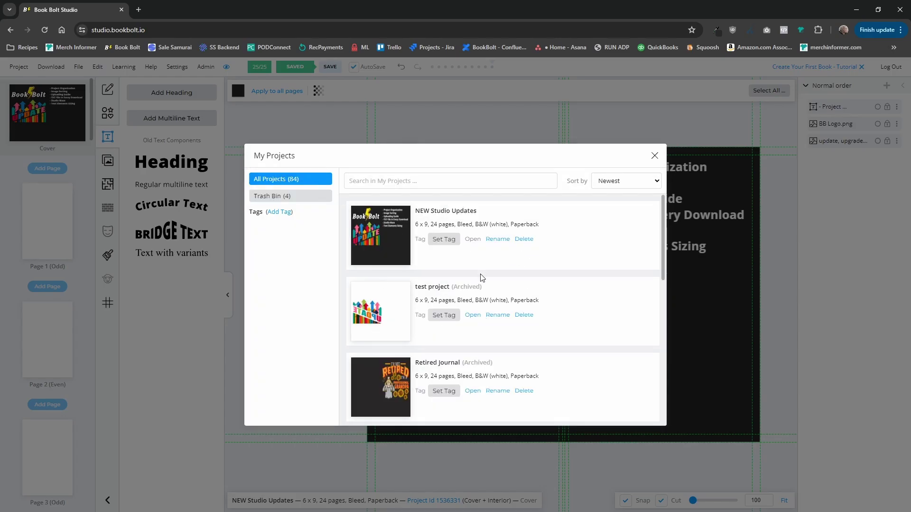
{"action": "left_click", "coordinate": [617, 184]}
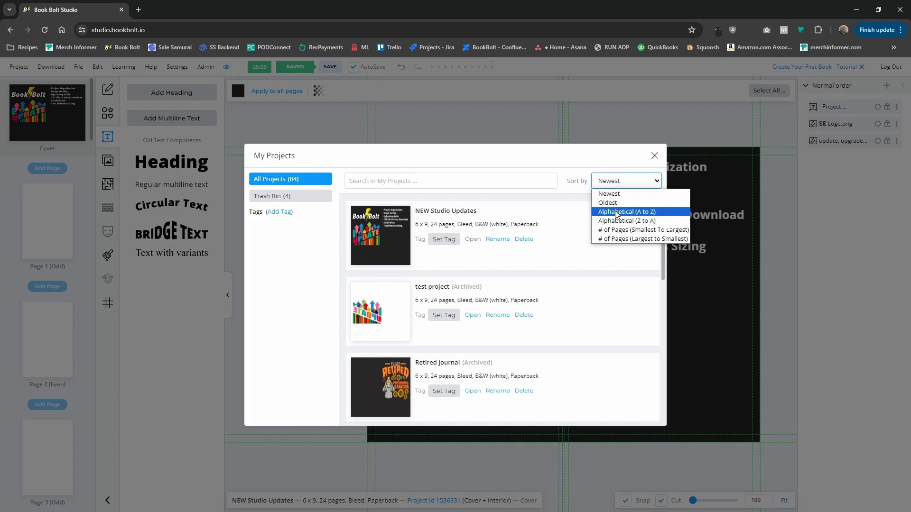
{"action": "left_click", "coordinate": [306, 272]}
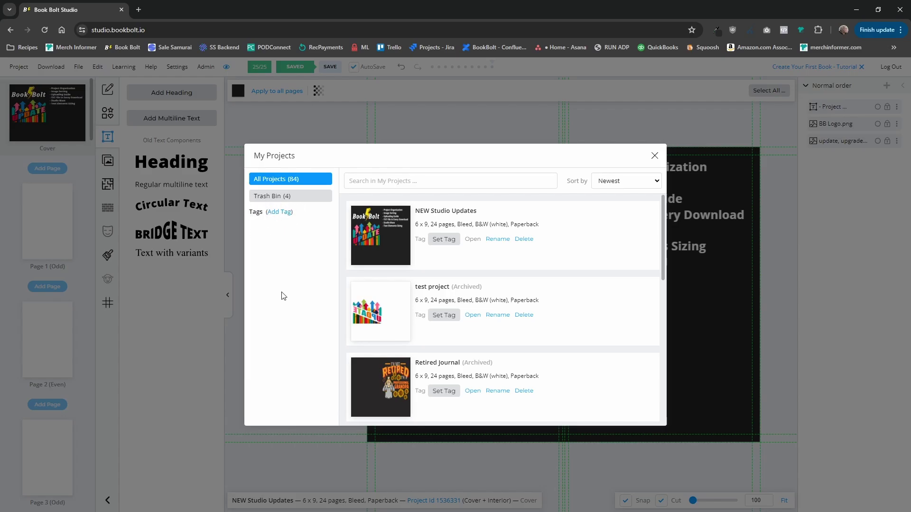
Create an UPDATES tag and apply it to the NEW Studio Updates project
{"action": "left_click", "coordinate": [280, 212]}
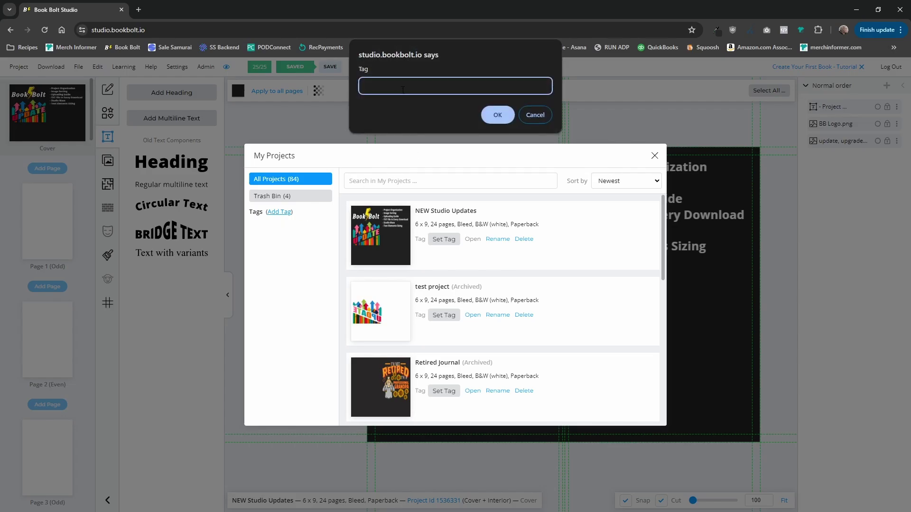
{"action": "type", "text": "UPDAT"}
{"action": "key", "text": "BackSpace"}
{"action": "key", "text": "BackSpace"}
{"action": "key", "text": "BackSpace"}
{"action": "type", "text": "DATES"}
{"action": "left_click", "coordinate": [495, 114]}
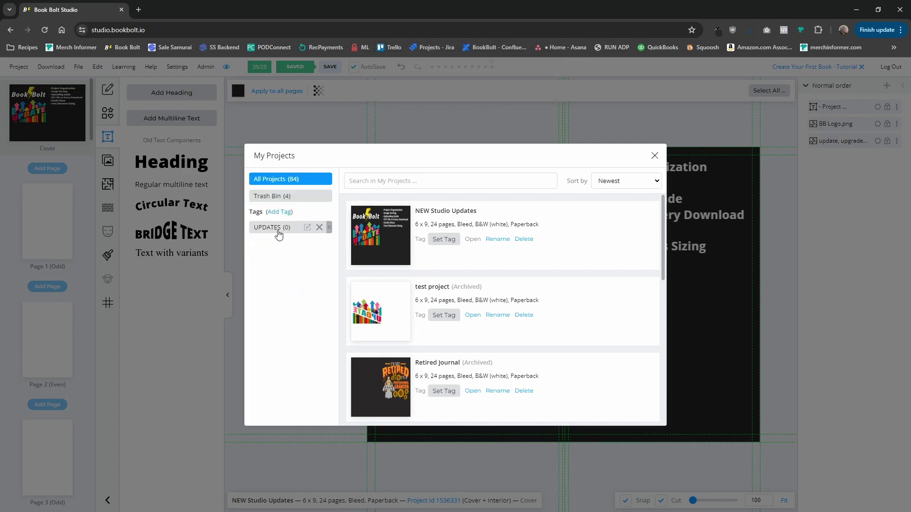
{"action": "left_click", "coordinate": [446, 242]}
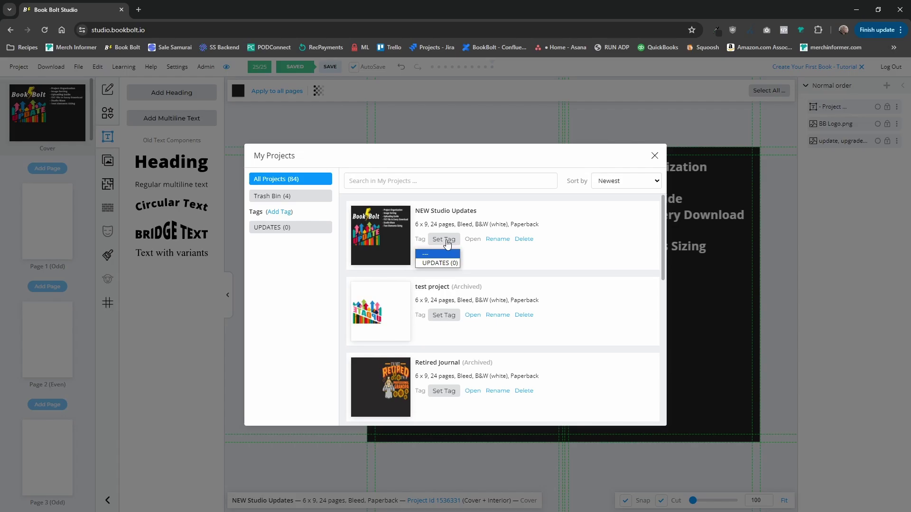
{"action": "left_click", "coordinate": [441, 263]}
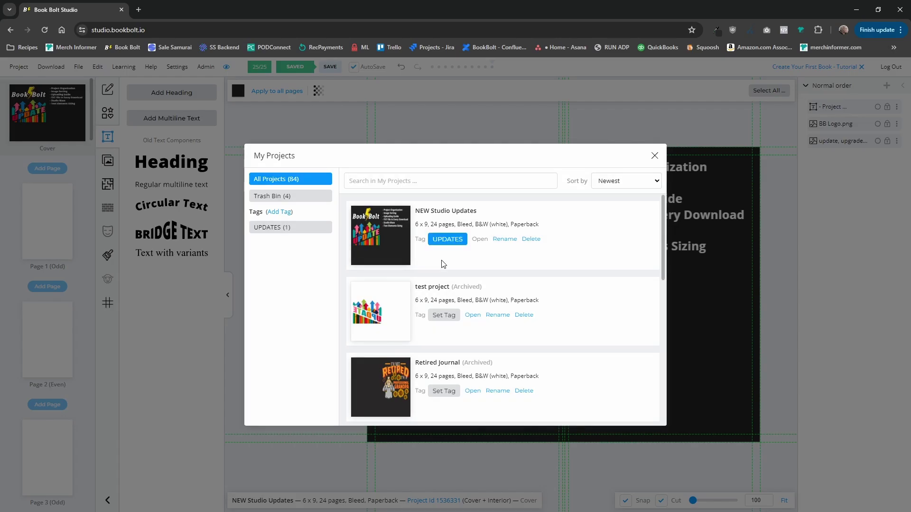
Add a 'test tag' tag, then move UPDATES above it in the tag list
{"action": "left_click", "coordinate": [279, 212]}
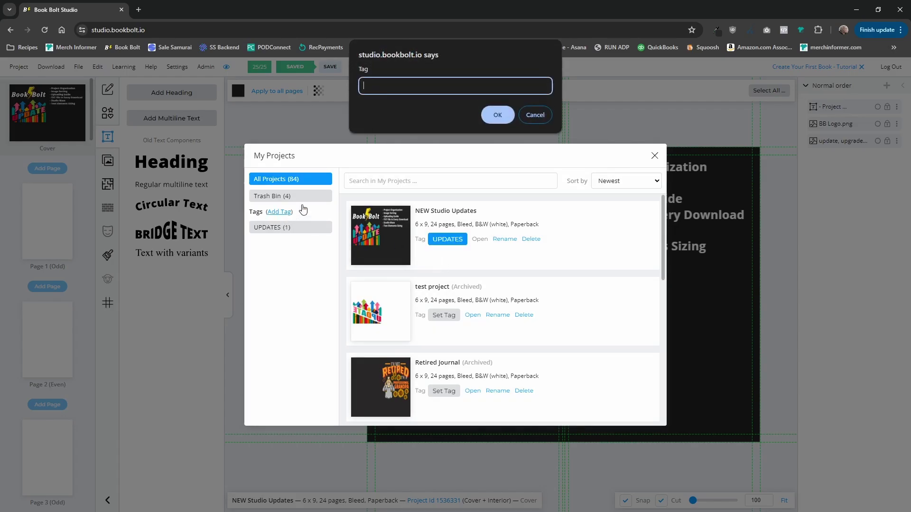
{"action": "type", "text": "test tag"}
{"action": "left_click", "coordinate": [497, 115]}
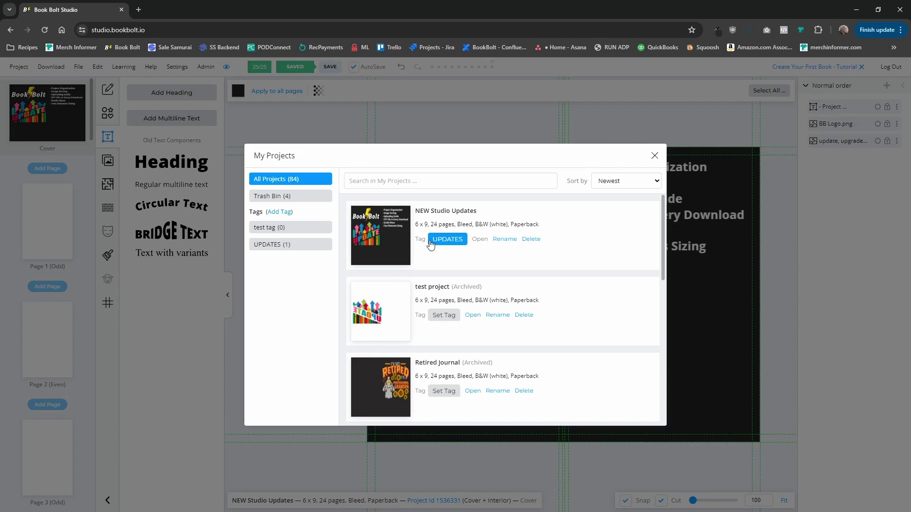
{"action": "left_click", "coordinate": [277, 247]}
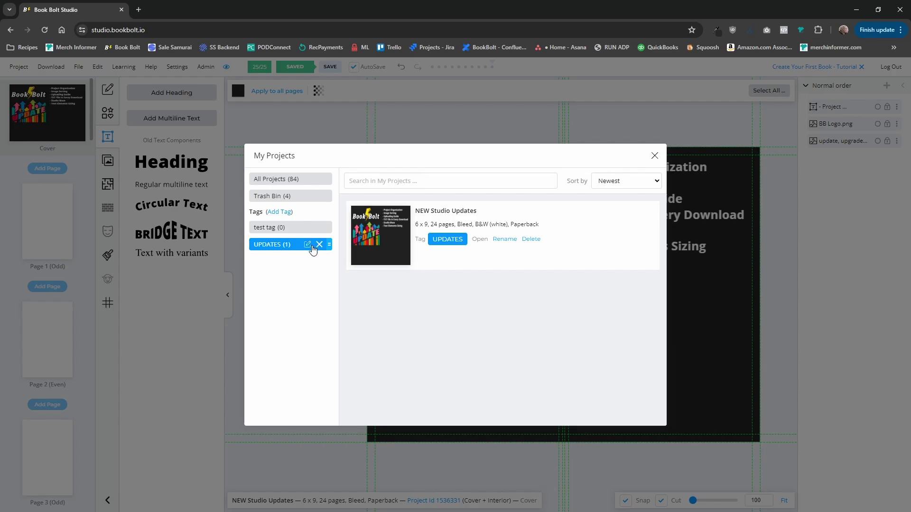
{"action": "left_click_drag", "start_coordinate": [329, 244], "coordinate": [327, 221]}
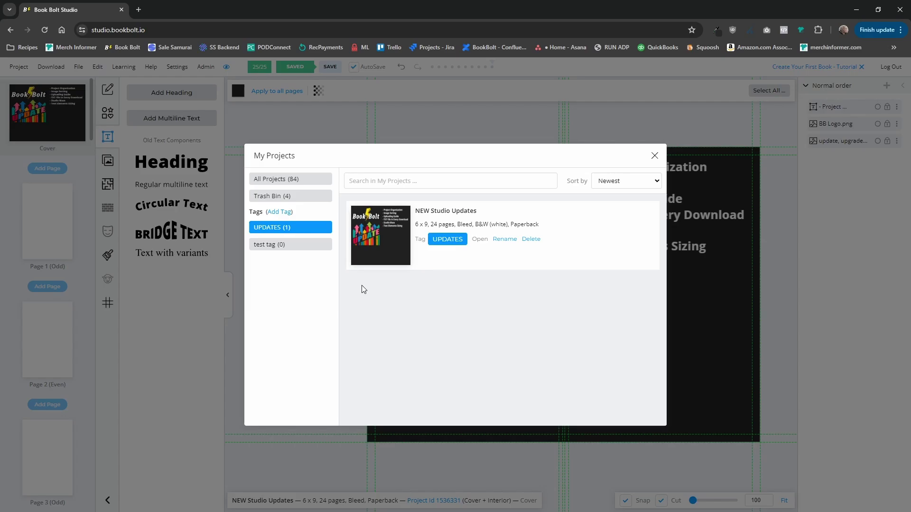
Close My Projects, glance at the uploads library's sort options, and close the library
{"action": "left_click", "coordinate": [655, 156]}
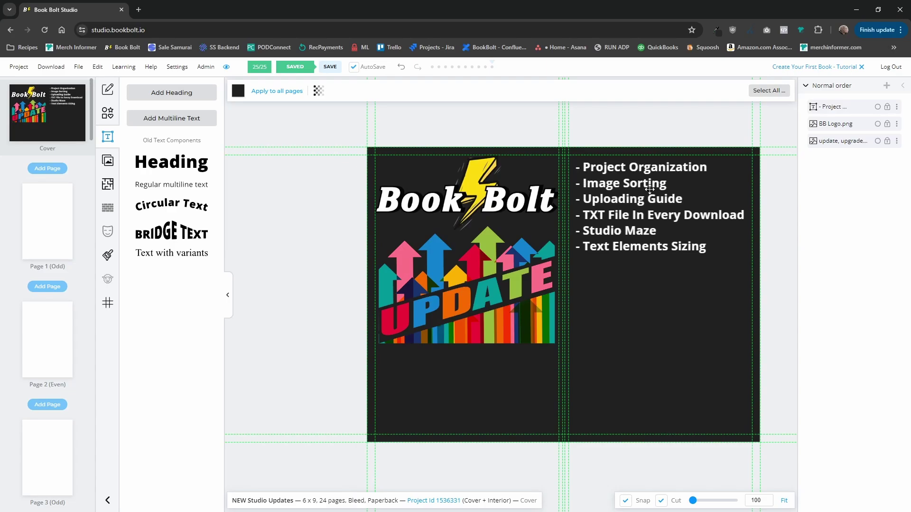
{"action": "left_click", "coordinate": [107, 164]}
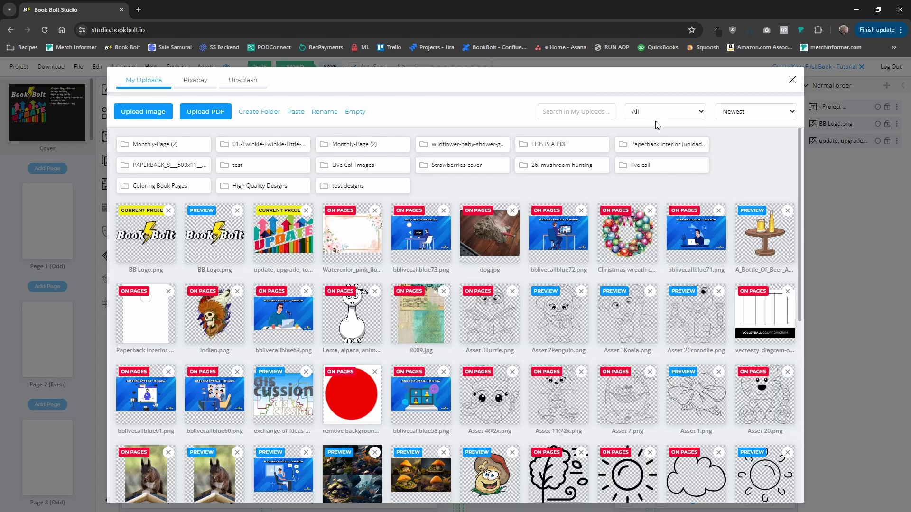
{"action": "left_click", "coordinate": [743, 114]}
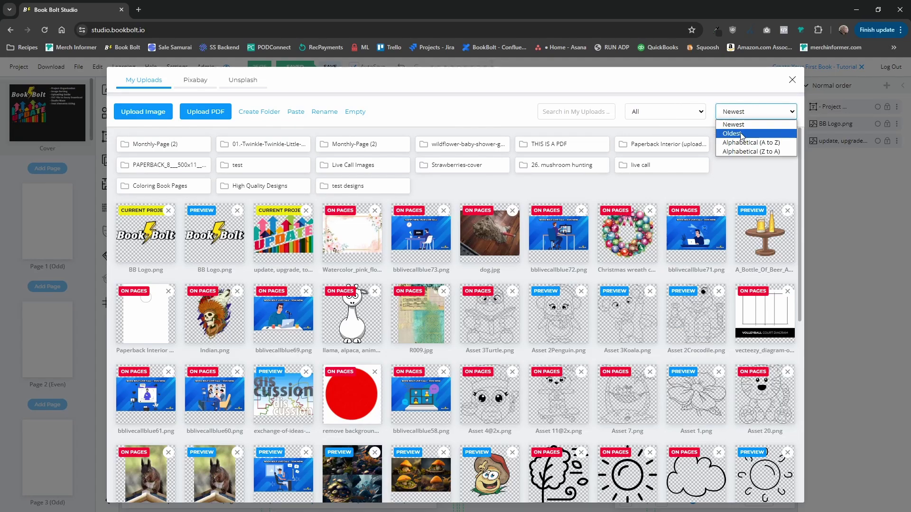
{"action": "left_click", "coordinate": [792, 80]}
{"action": "left_click", "coordinate": [792, 80]}
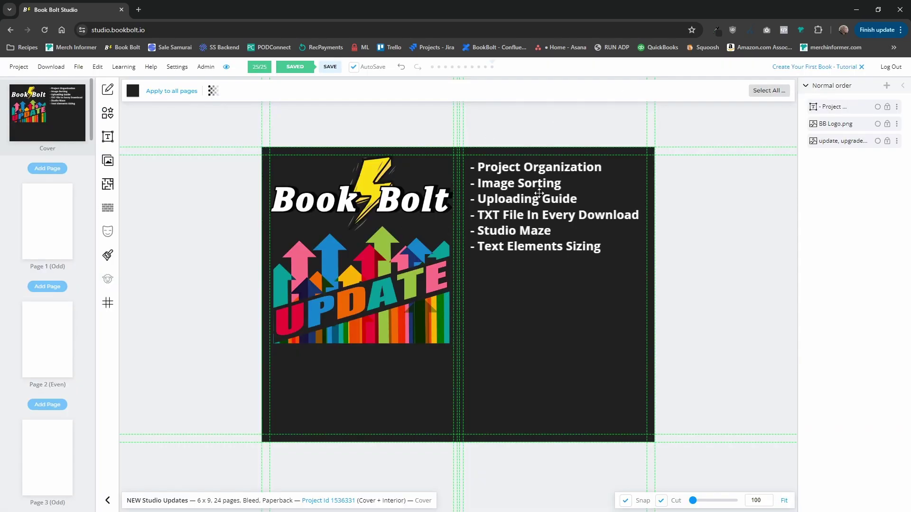
Download the current project as a CMYK zip for printed books and show it in its folder
{"action": "left_click", "coordinate": [53, 71]}
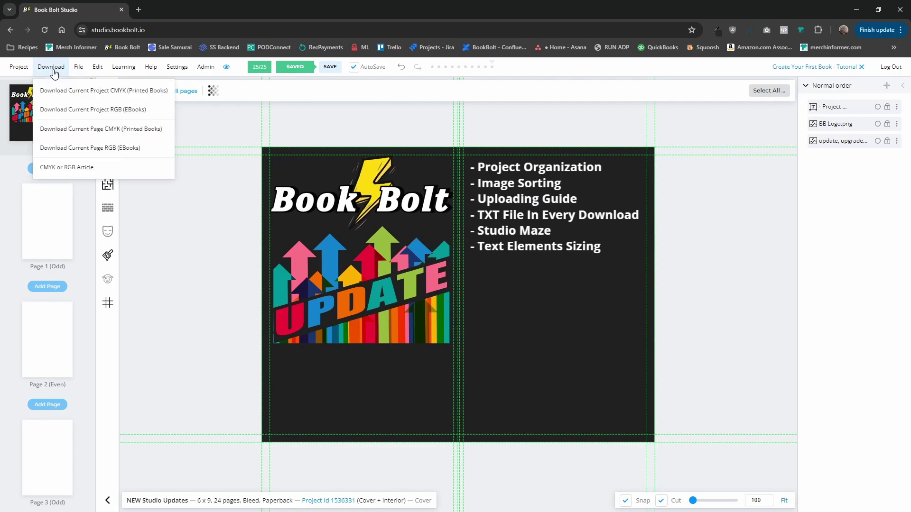
{"action": "left_click", "coordinate": [87, 91]}
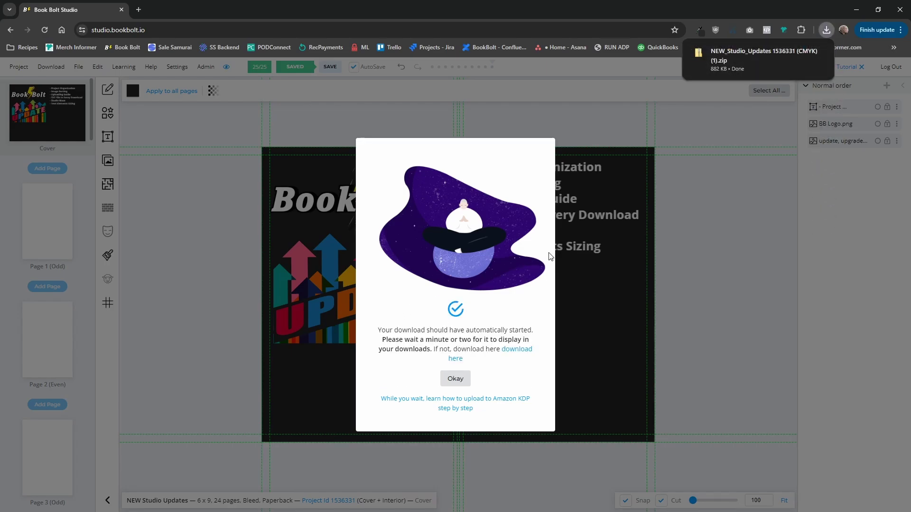
{"action": "mouse_move", "coordinate": [742, 68]}
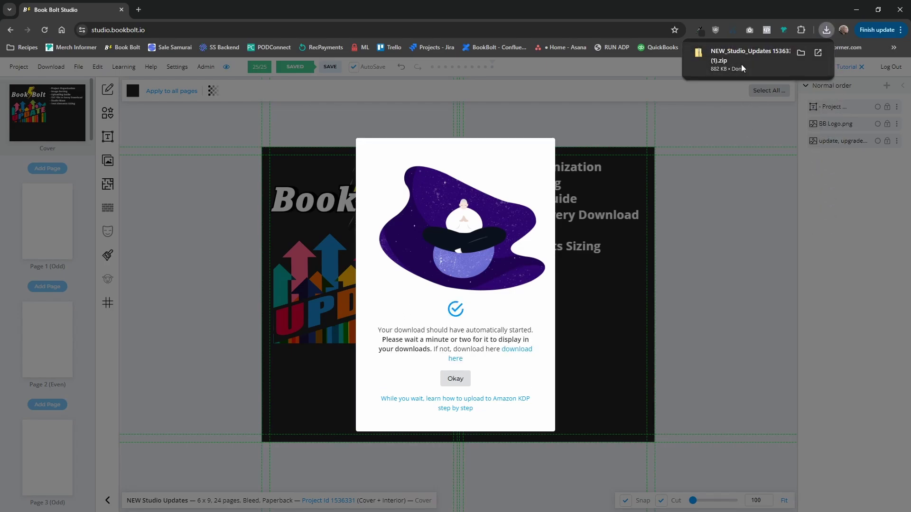
{"action": "left_click", "coordinate": [799, 52]}
Move the File Explorer window so the zip's full contents fit on screen
{"action": "left_click_drag", "start_coordinate": [553, 58], "coordinate": [446, 55]}
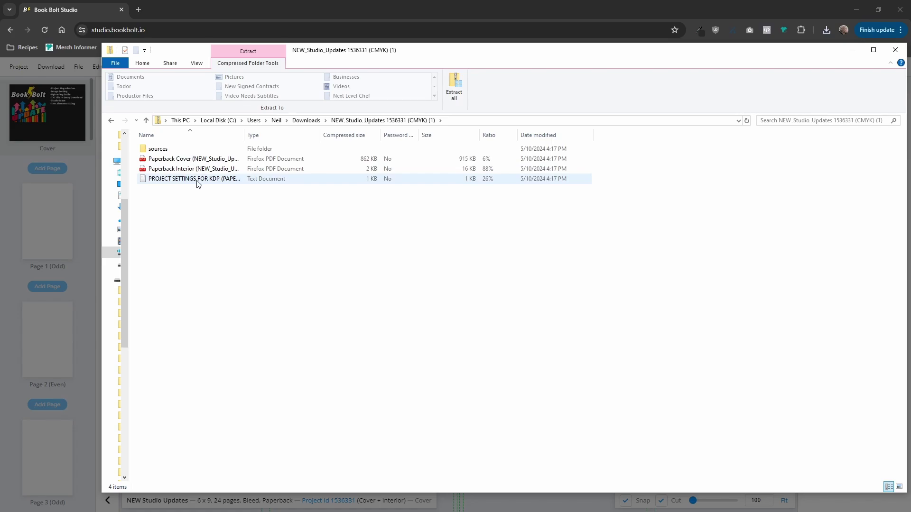
{"action": "double_click", "coordinate": [198, 182]}
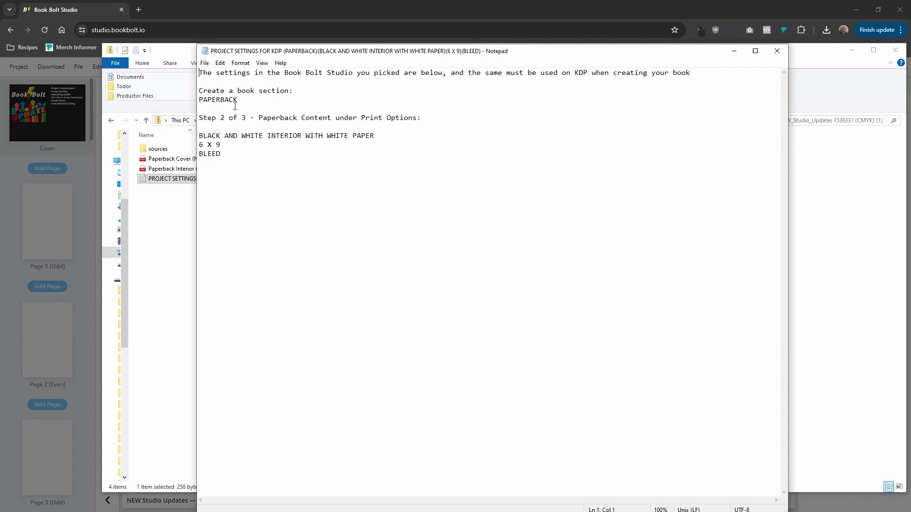
{"action": "left_click_drag", "start_coordinate": [239, 103], "coordinate": [190, 101]}
{"action": "left_click_drag", "start_coordinate": [221, 145], "coordinate": [199, 153]}
Close the settings file and zip folder, then dismiss the download-started notice
{"action": "key", "text": "alt+F4"}
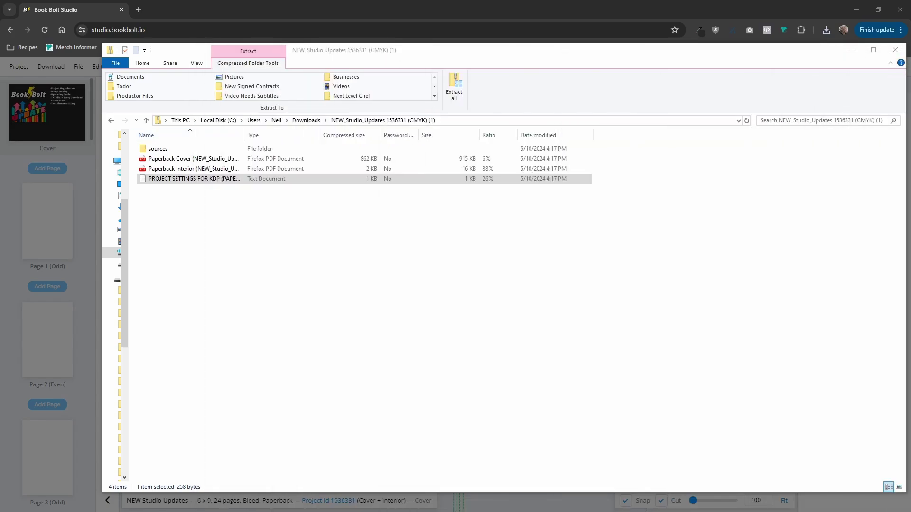
{"action": "key", "text": "alt+F4"}
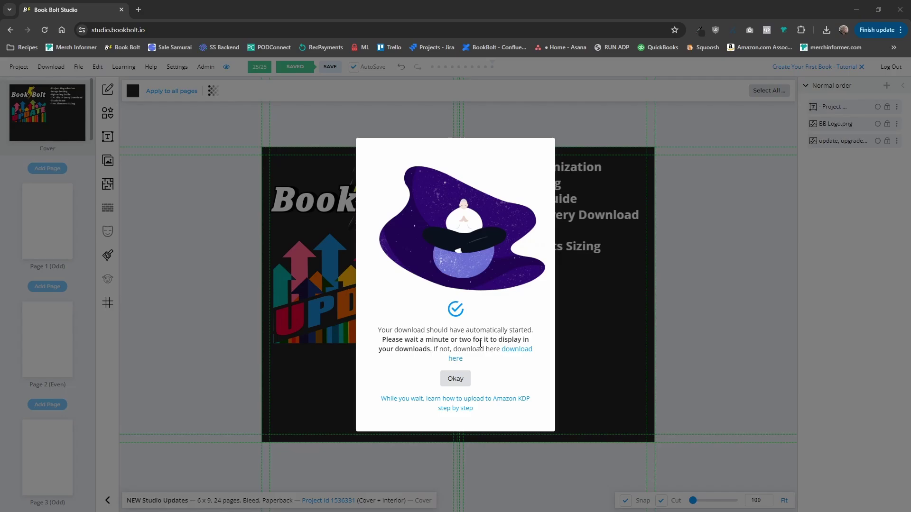
{"action": "left_click", "coordinate": [455, 378]}
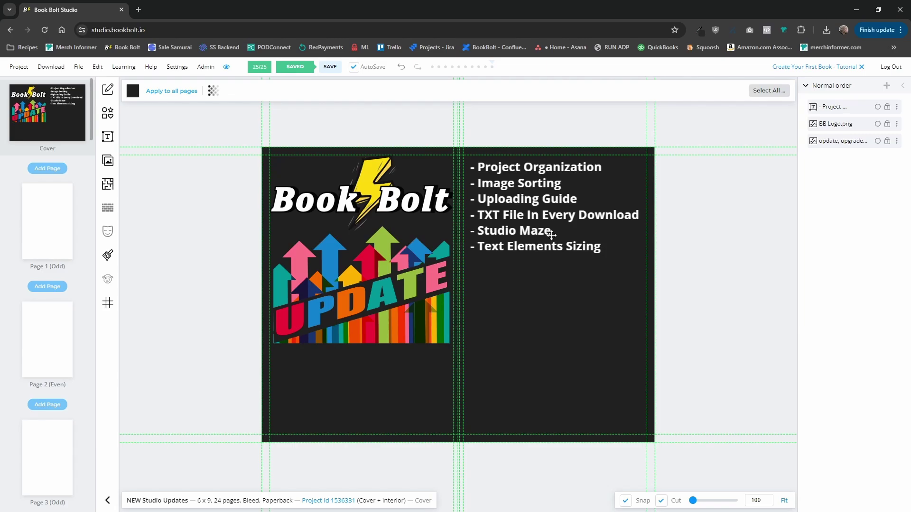
Add a default 20×20 Rectangular Maze from the #Maze templates to interior Page 1
{"action": "left_click", "coordinate": [54, 229]}
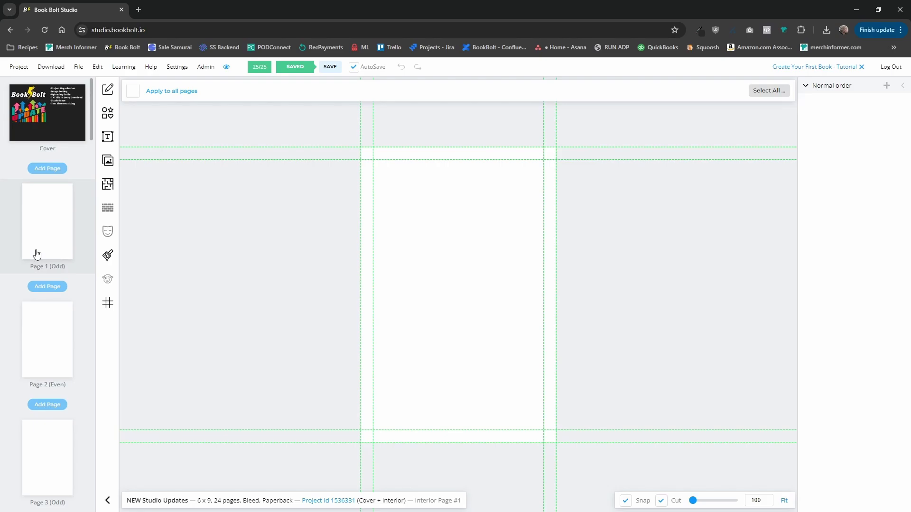
{"action": "left_click", "coordinate": [108, 185]}
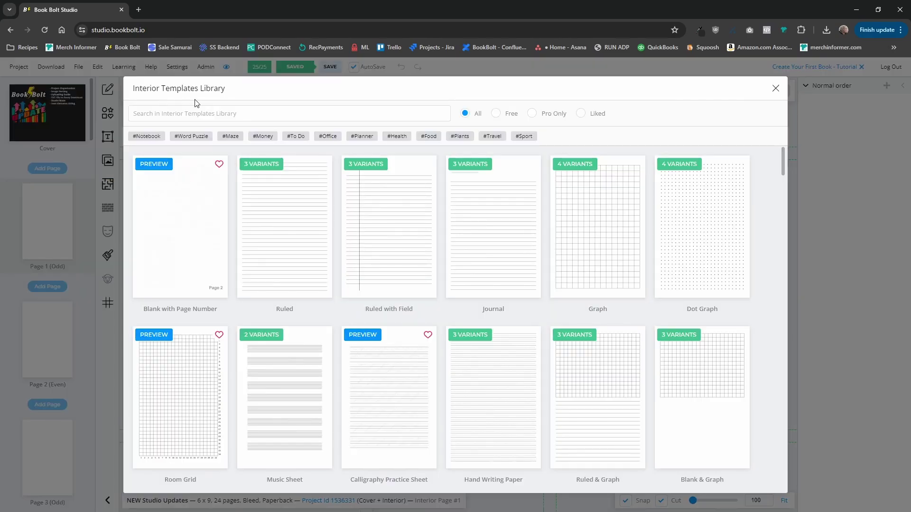
{"action": "left_click", "coordinate": [237, 137]}
{"action": "left_click", "coordinate": [186, 243]}
{"action": "left_click", "coordinate": [263, 185]}
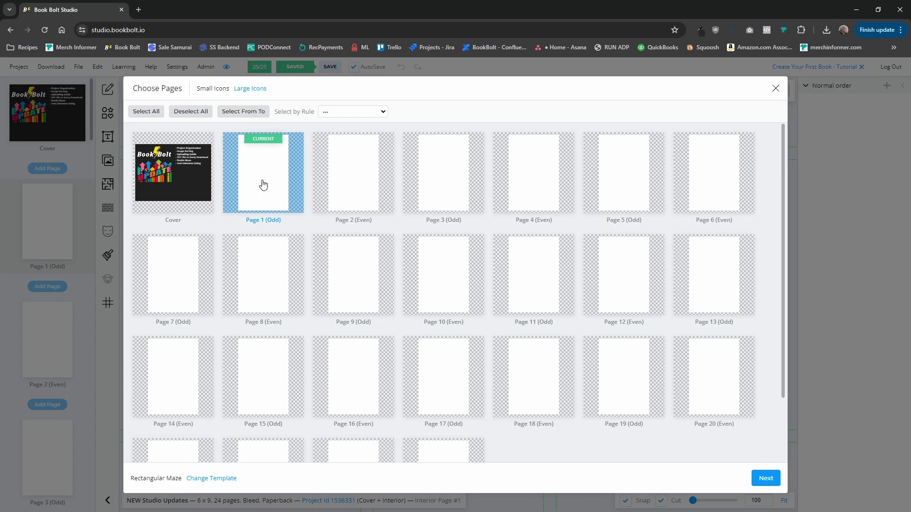
{"action": "left_click", "coordinate": [765, 478]}
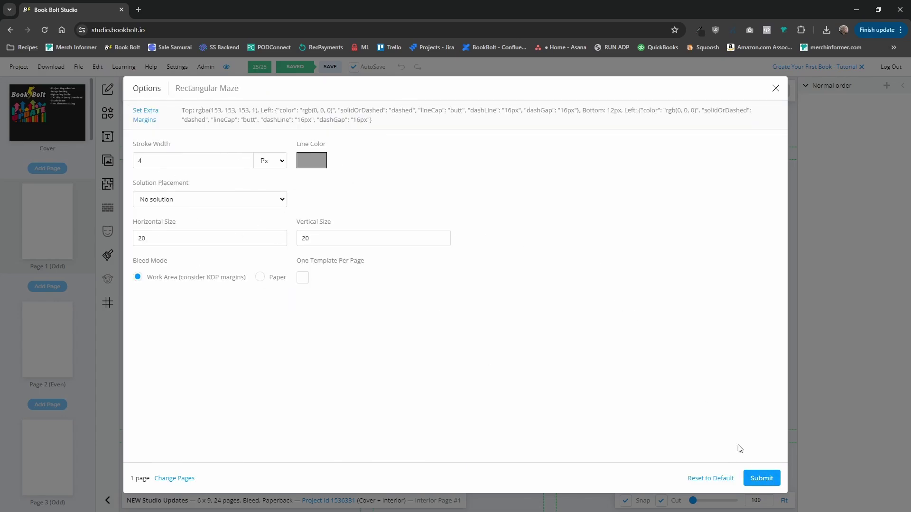
{"action": "left_click", "coordinate": [761, 479]}
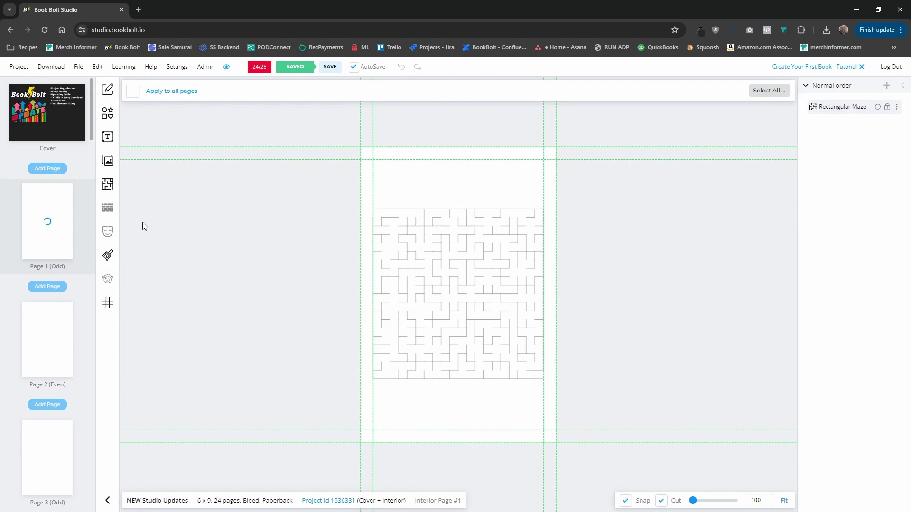
Move the Page 1 maze higher, shrink it, then switch to the cover
{"action": "left_click_drag", "start_coordinate": [431, 307], "coordinate": [430, 278]}
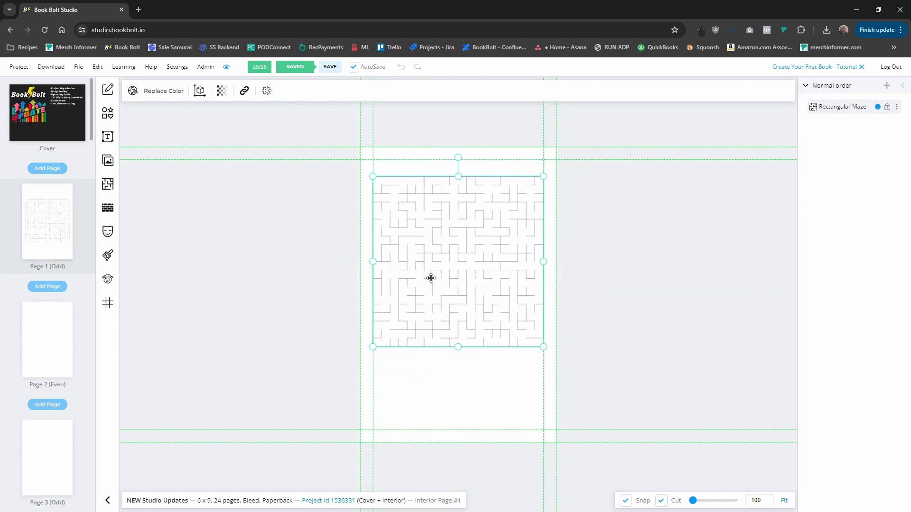
{"action": "left_click_drag", "start_coordinate": [543, 347], "coordinate": [418, 233]}
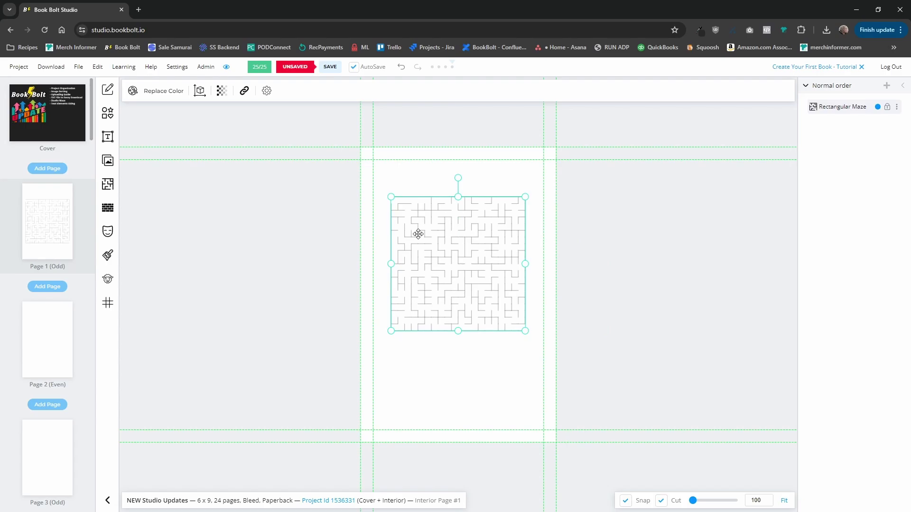
{"action": "left_click", "coordinate": [62, 133]}
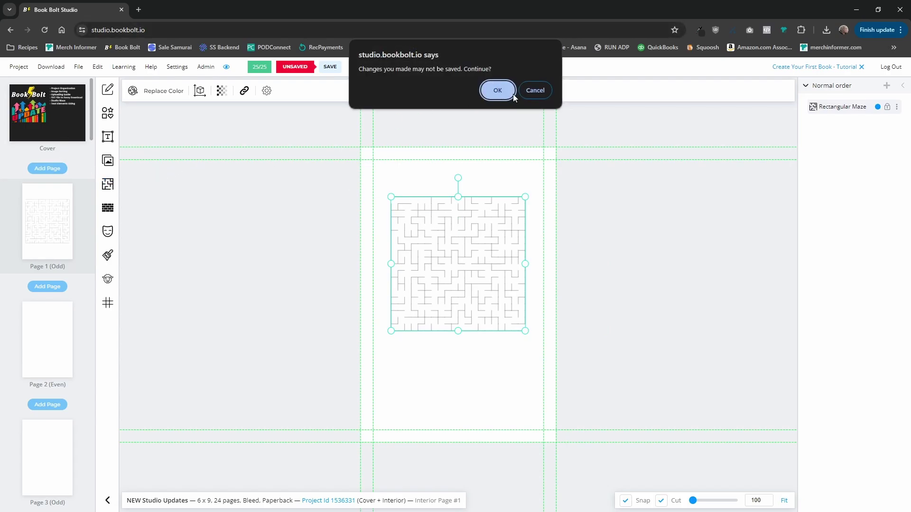
Confirm leaving the page, then add a Heading text to the cover coloured white
{"action": "left_click", "coordinate": [496, 91]}
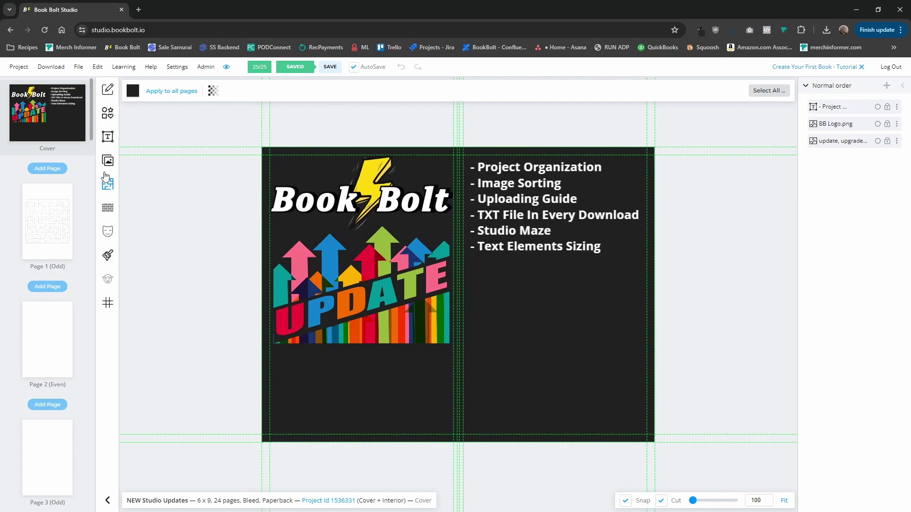
{"action": "left_click", "coordinate": [108, 136]}
{"action": "left_click", "coordinate": [170, 93]}
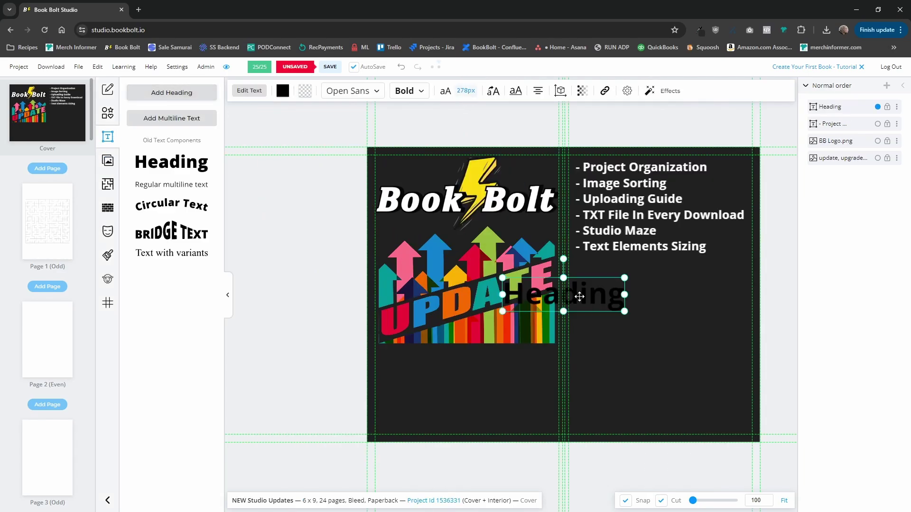
{"action": "left_click", "coordinate": [249, 91]}
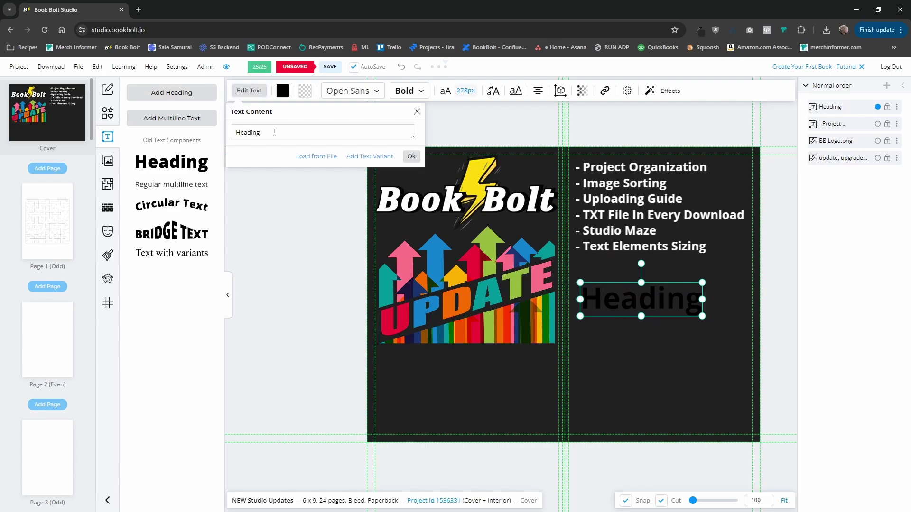
{"action": "left_click", "coordinate": [282, 90]}
{"action": "left_click", "coordinate": [280, 133]}
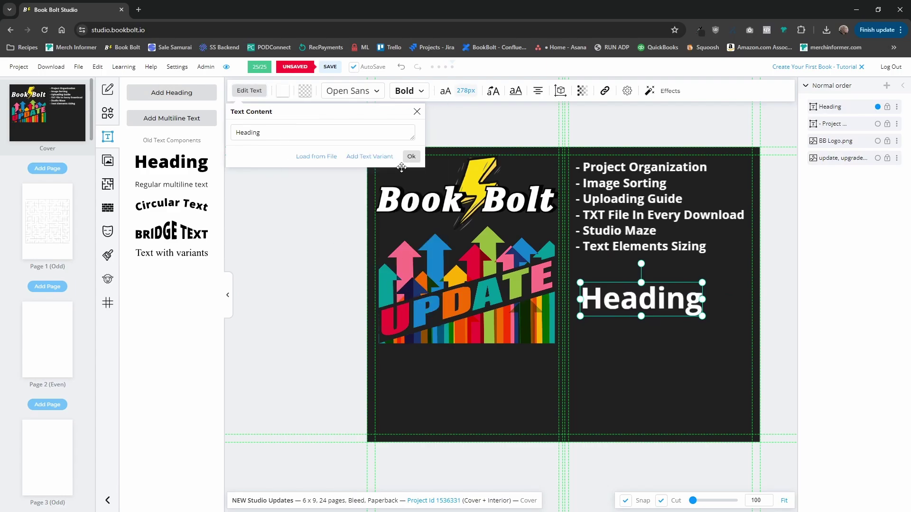
{"action": "left_click", "coordinate": [411, 157]}
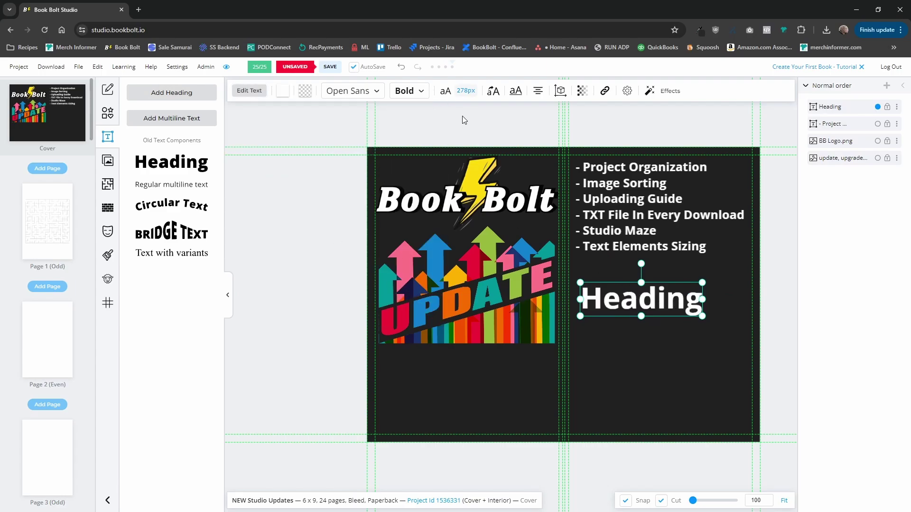
Change the cover Heading's font size from 278px to 6px
{"action": "left_click", "coordinate": [464, 92]}
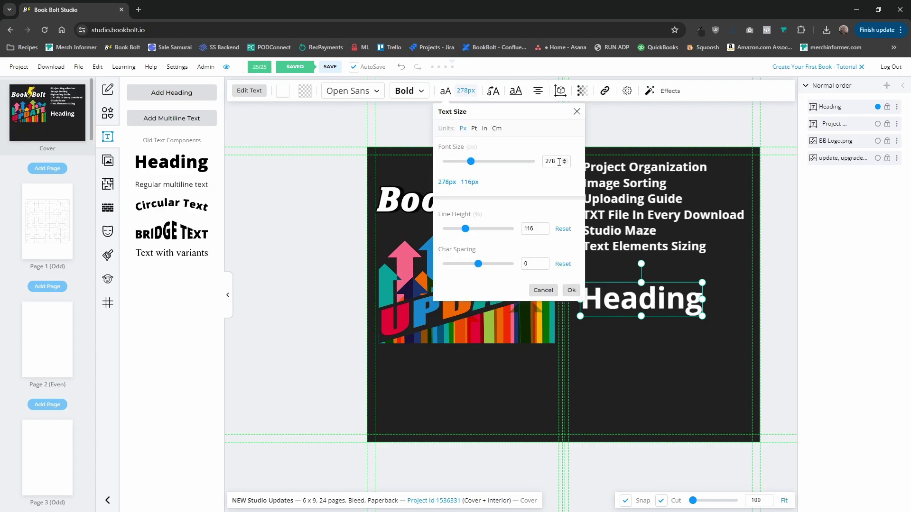
{"action": "left_click_drag", "start_coordinate": [559, 163], "coordinate": [544, 161]}
{"action": "type", "text": "6"}
{"action": "left_click", "coordinate": [570, 290]}
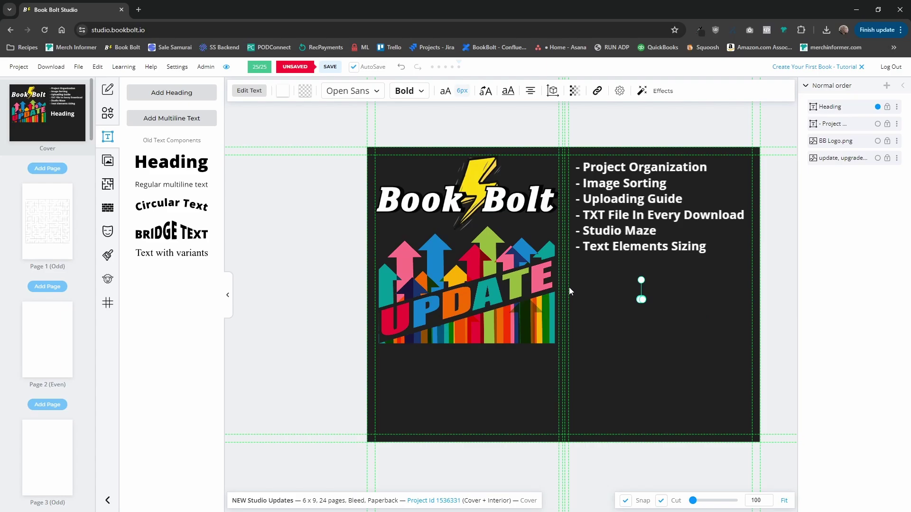
Rotate the tiny Heading 90° to run vertically and move it onto the spine
{"action": "scroll", "coordinate": [646, 305], "scroll_direction": "up", "scroll_amount": 10}
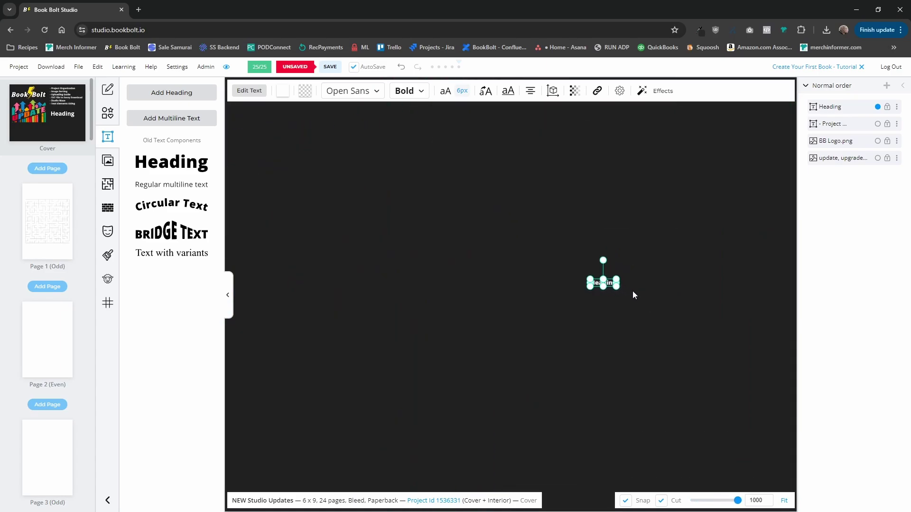
{"action": "left_click_drag", "start_coordinate": [603, 259], "coordinate": [288, 269]}
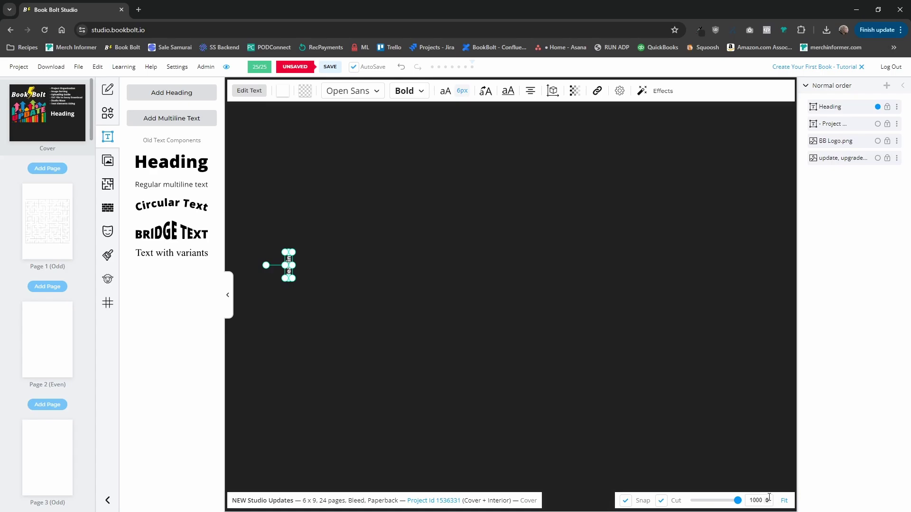
{"action": "left_click", "coordinate": [783, 500]}
{"action": "scroll", "coordinate": [553, 299], "scroll_direction": "up", "scroll_amount": 10}
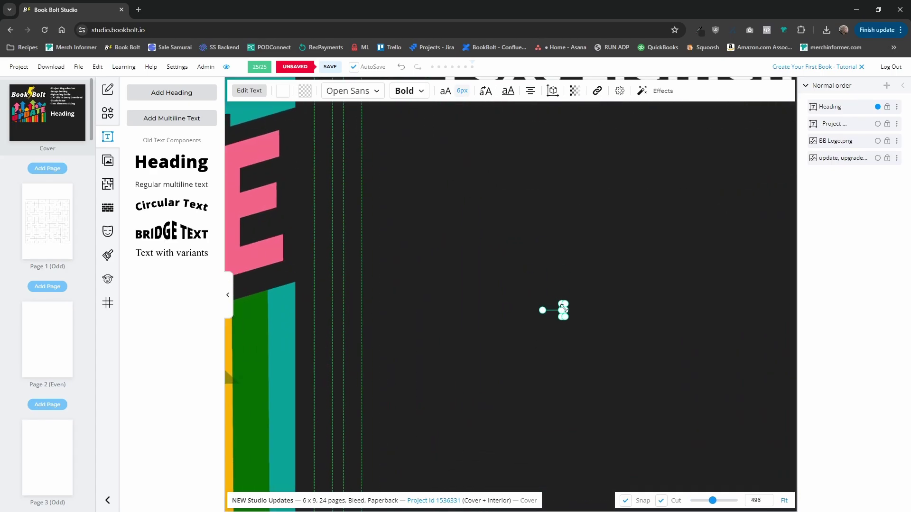
{"action": "left_click_drag", "start_coordinate": [557, 297], "coordinate": [260, 267]}
{"action": "left_click", "coordinate": [783, 500]}
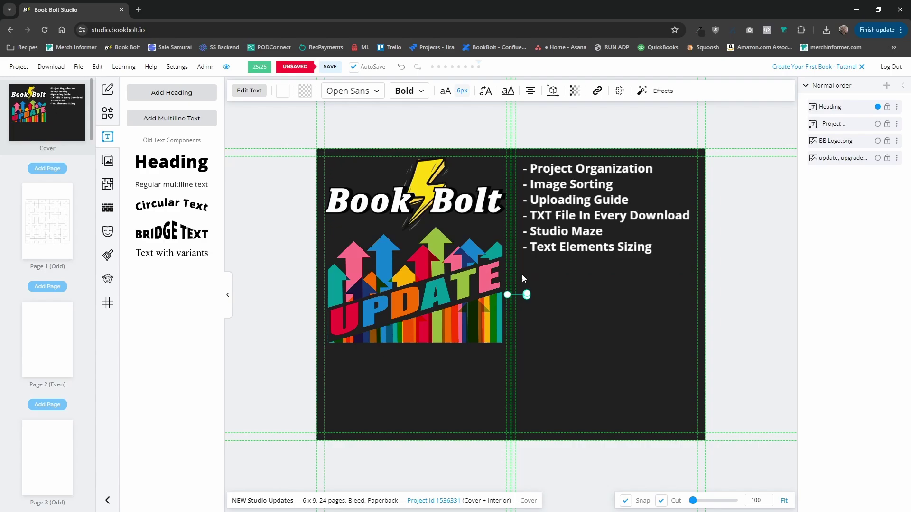
{"action": "scroll", "coordinate": [522, 280], "scroll_direction": "up", "scroll_amount": 10}
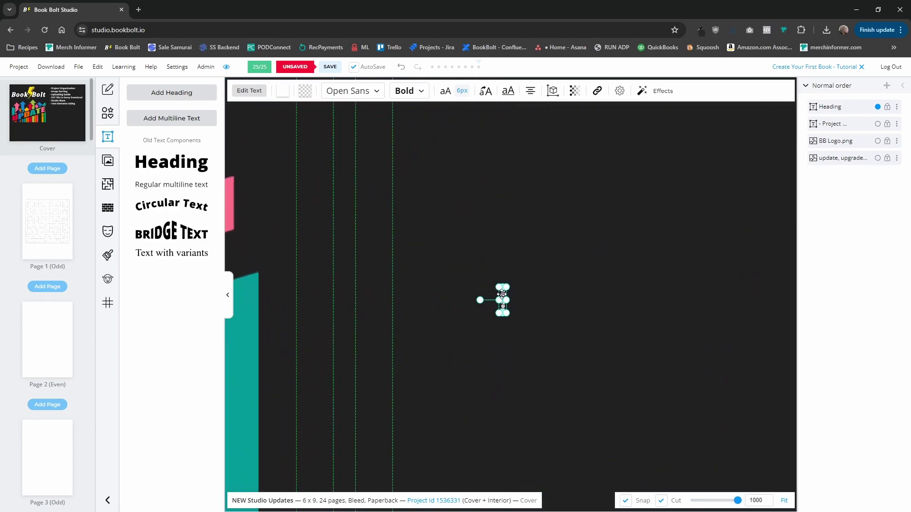
{"action": "left_click_drag", "start_coordinate": [503, 292], "coordinate": [344, 278]}
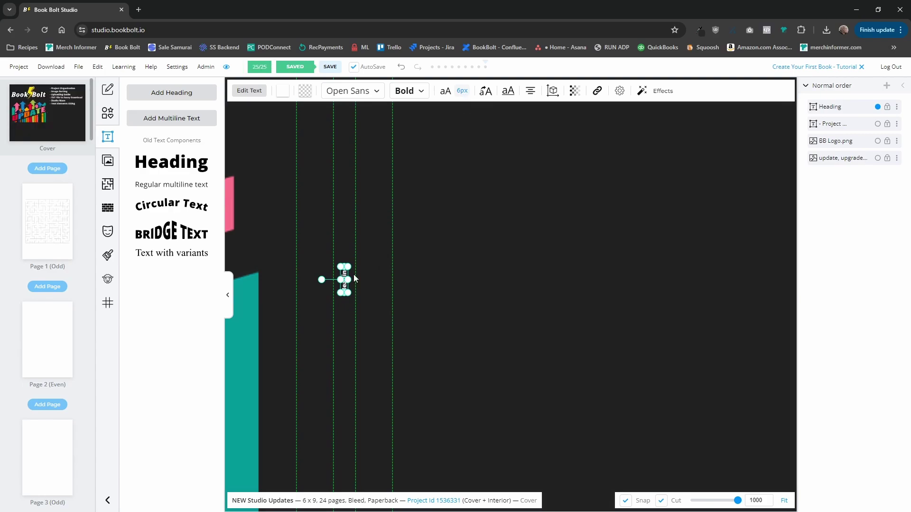
Rotate the cover spine Heading back to horizontal and change its font size from 6px to 9px
{"action": "left_click_drag", "start_coordinate": [321, 280], "coordinate": [344, 257]}
{"action": "left_click", "coordinate": [463, 91]}
{"action": "left_click", "coordinate": [446, 160]}
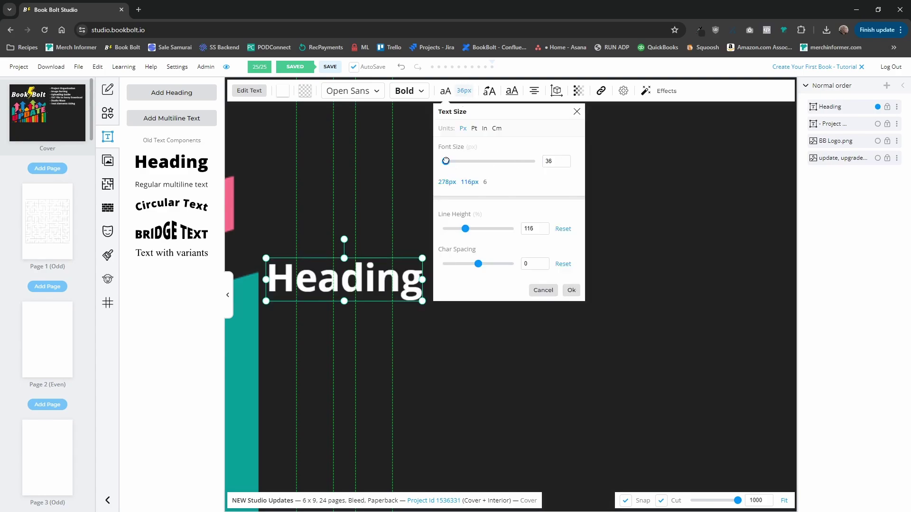
{"action": "left_click_drag", "start_coordinate": [446, 161], "coordinate": [443, 162]}
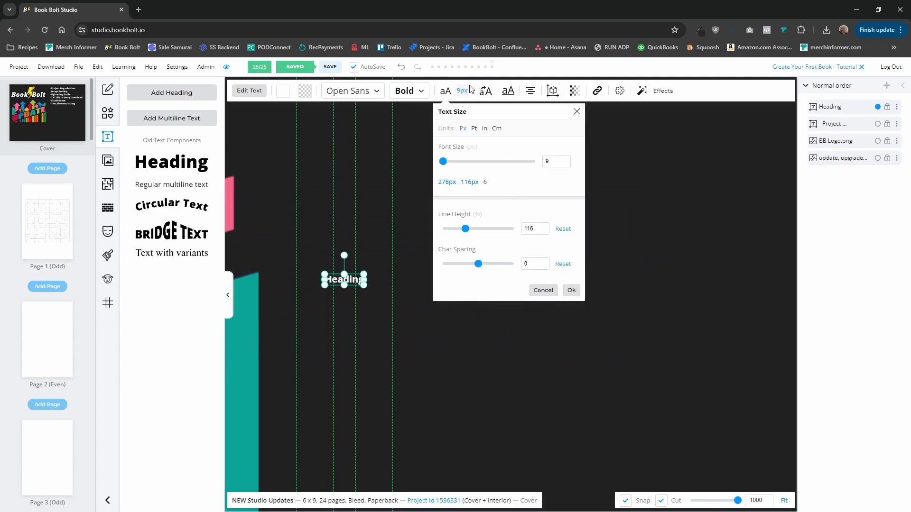
{"action": "left_click", "coordinate": [577, 113]}
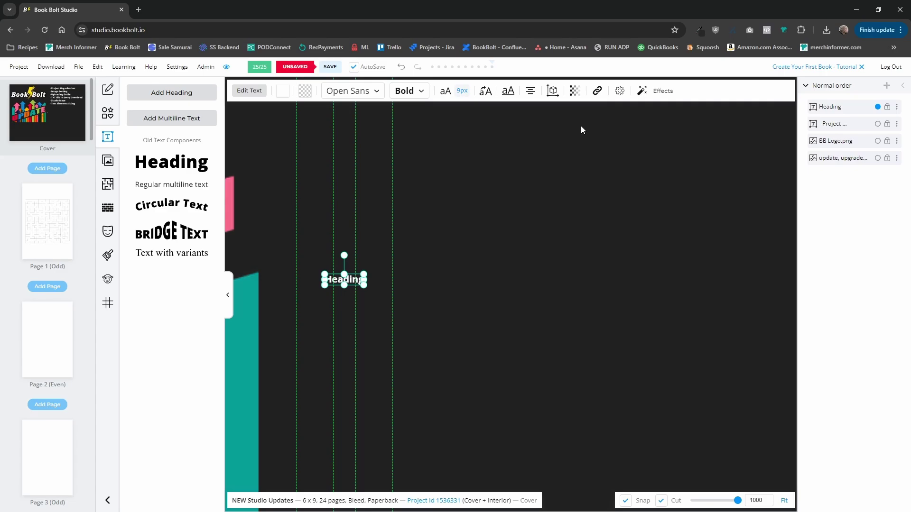
{"action": "left_click", "coordinate": [785, 501]}
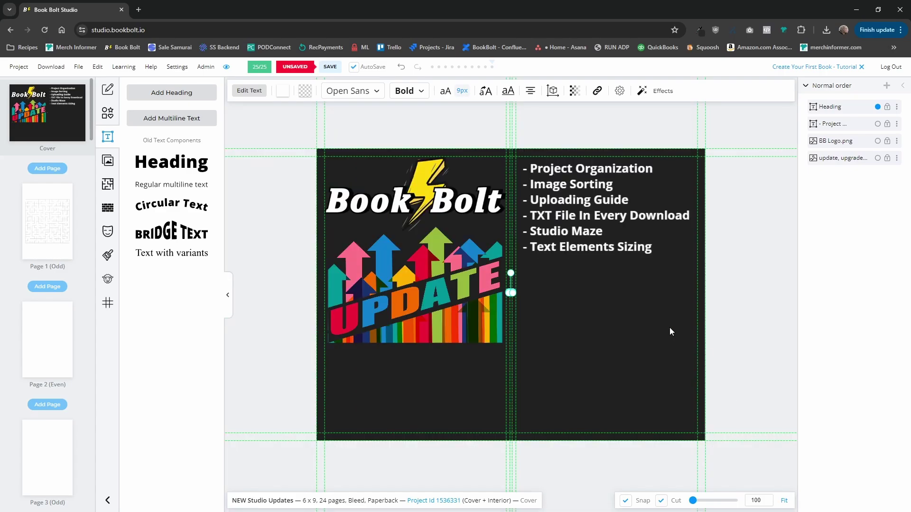
{"action": "left_click", "coordinate": [23, 69]}
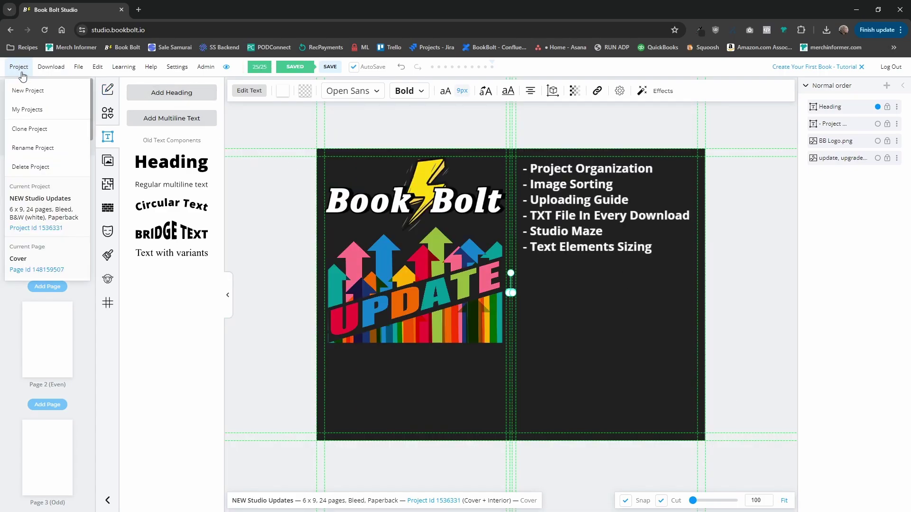
{"action": "left_click", "coordinate": [28, 107]}
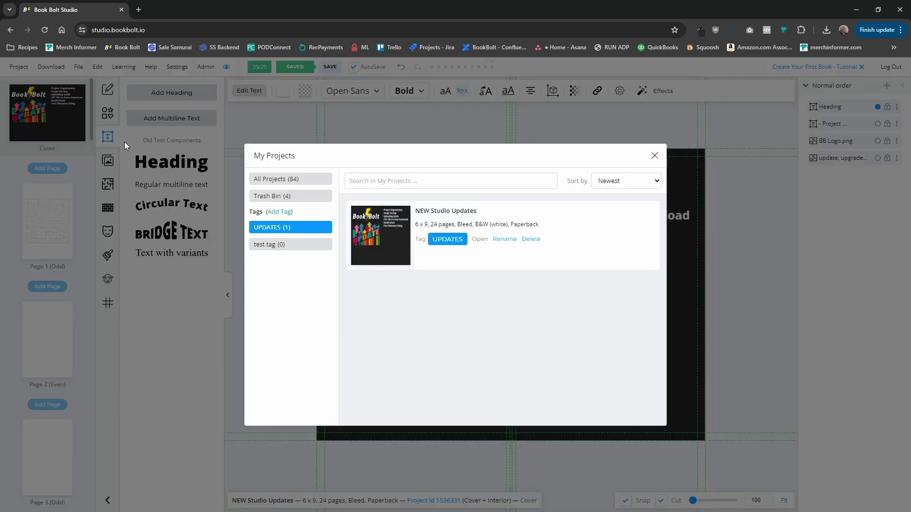
{"action": "left_click", "coordinate": [279, 228]}
{"action": "left_click", "coordinate": [274, 182]}
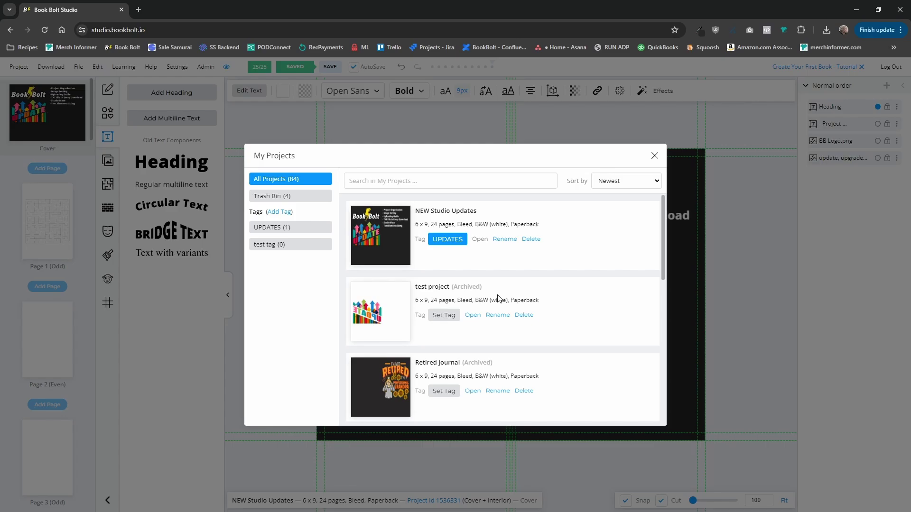
{"action": "scroll", "coordinate": [557, 298], "scroll_direction": "down", "scroll_amount": 1}
{"action": "left_click", "coordinate": [655, 155]}
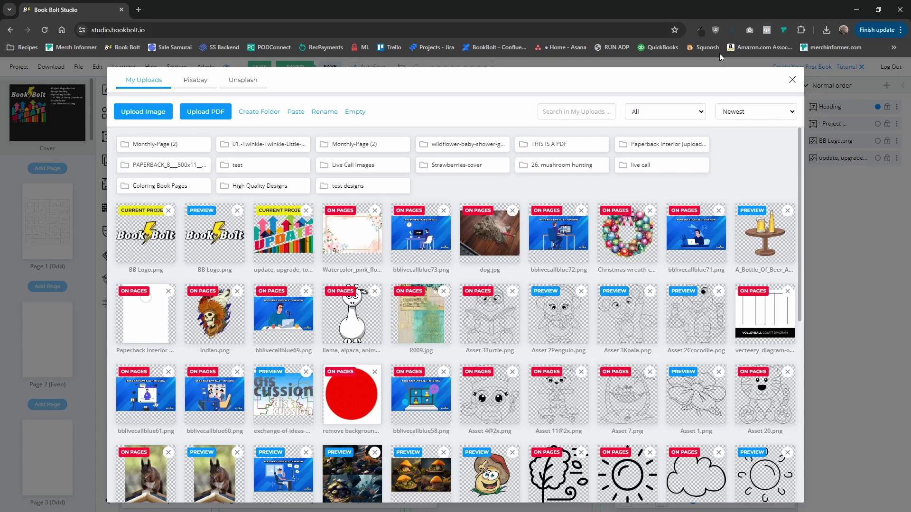
{"action": "left_click", "coordinate": [792, 80]}
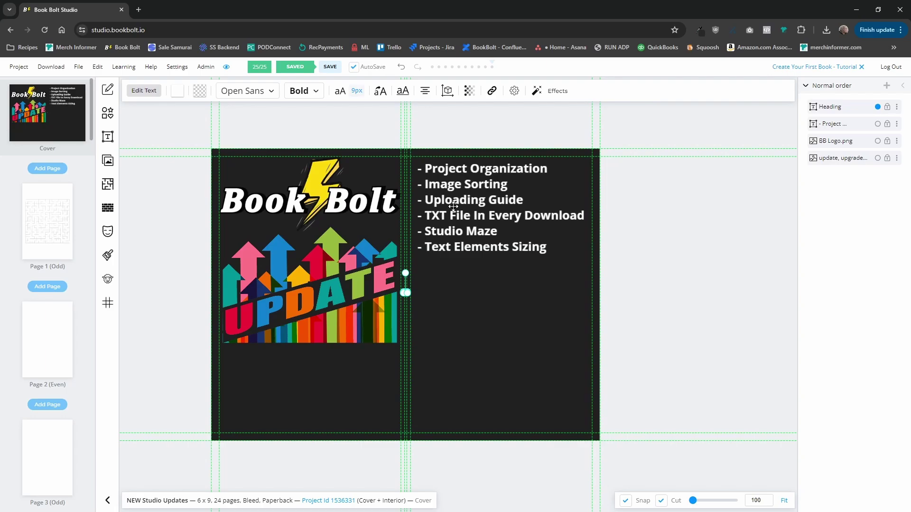